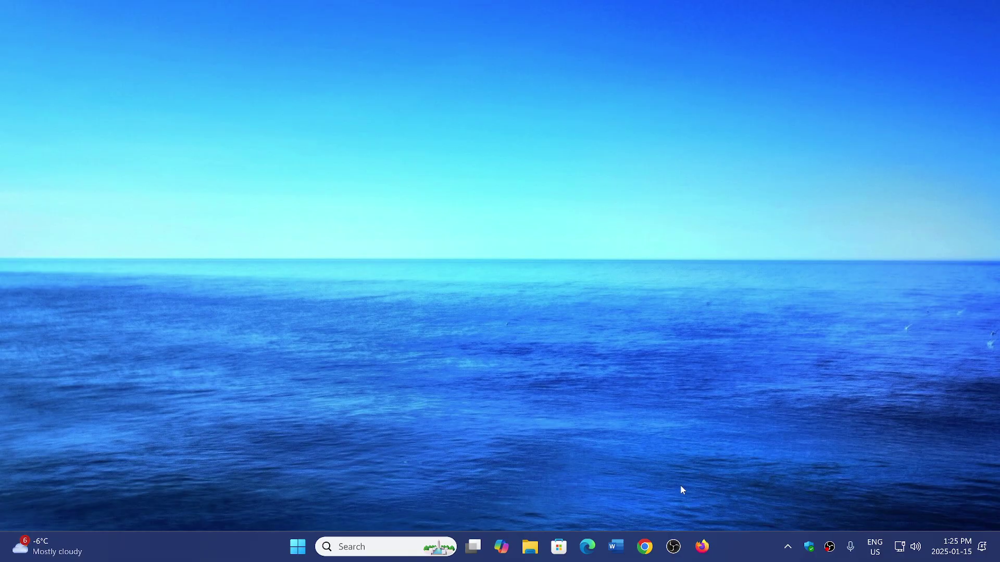
# - Launch Chrome on spaceweather.com and confirm version 132 on the About Chrome page
pyautogui.click(647, 557)
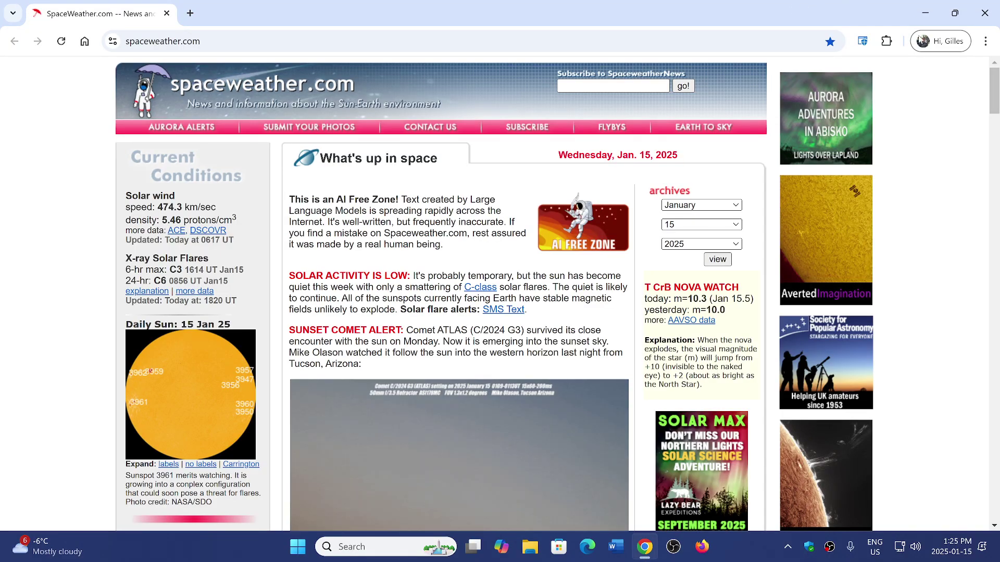
pyautogui.click(985, 42)
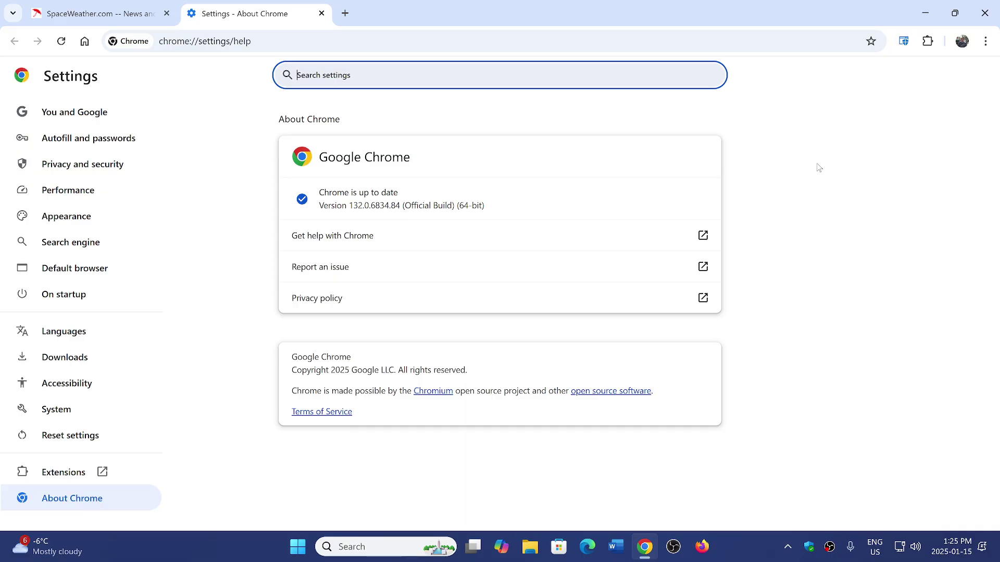
# - Switch back to the SpaceWeather.com tab, leaving About Chrome open
pyautogui.click(67, 13)
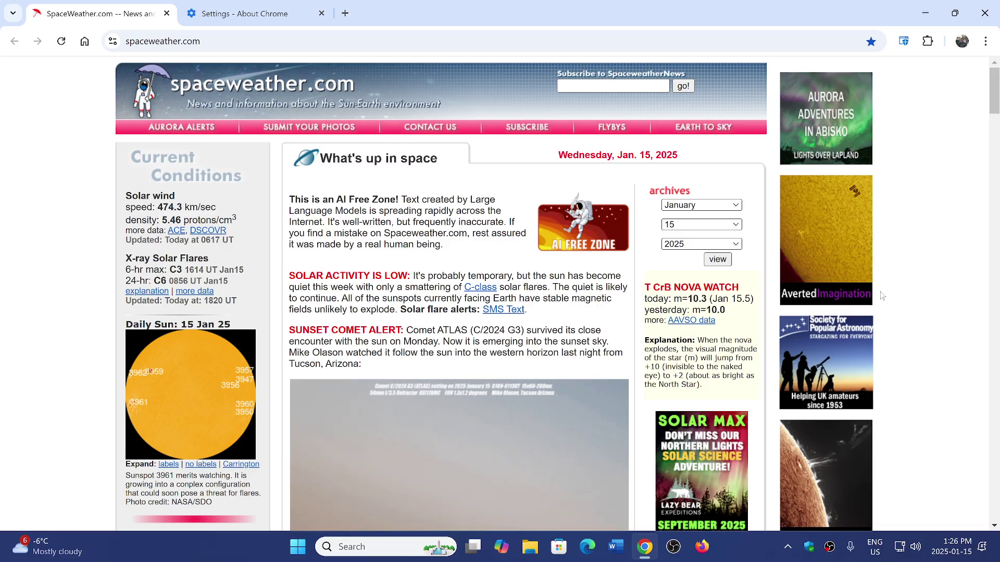
pyautogui.scroll(-5, 888, 289)
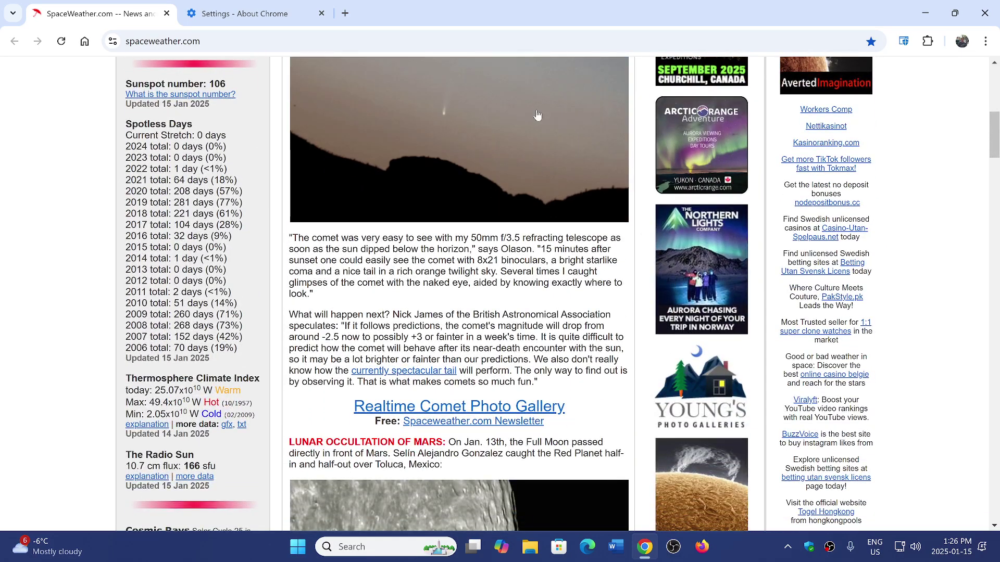
# - Scroll to the sunset comet photo and open its right-click menu
pyautogui.rightClick(530, 128)
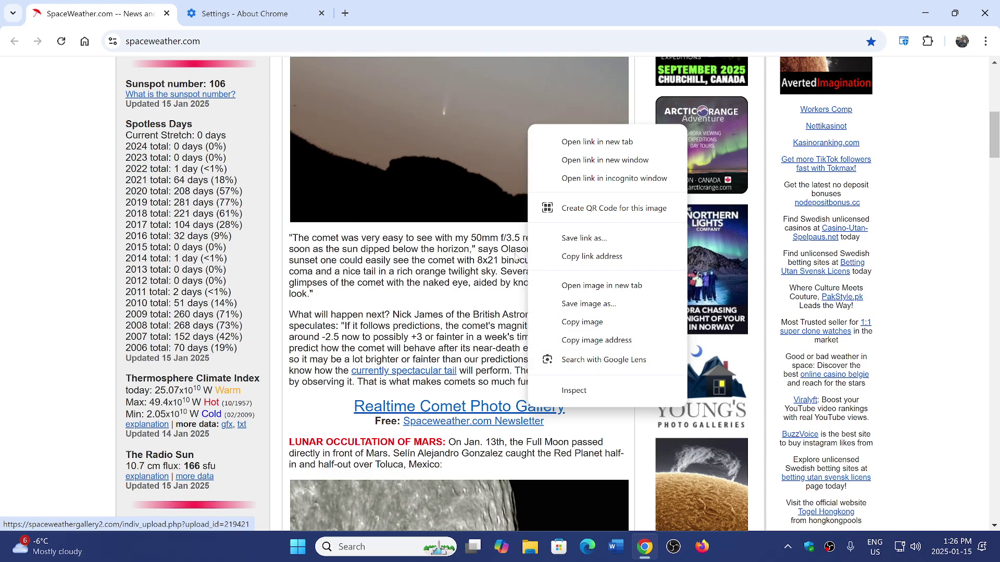
# - Run a Google Lens search on the comet photo, review related images, then close the panel
pyautogui.click(599, 361)
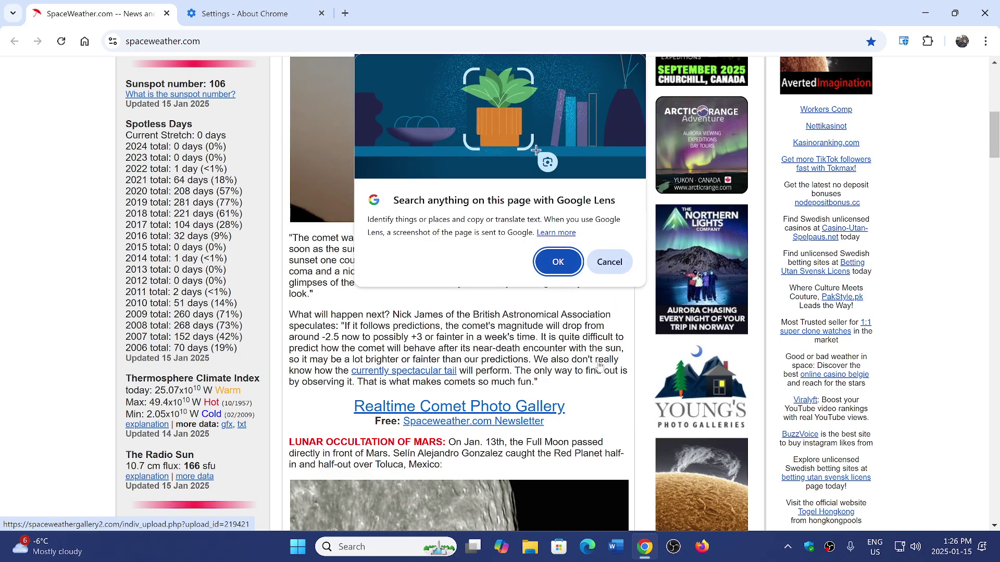
pyautogui.click(556, 262)
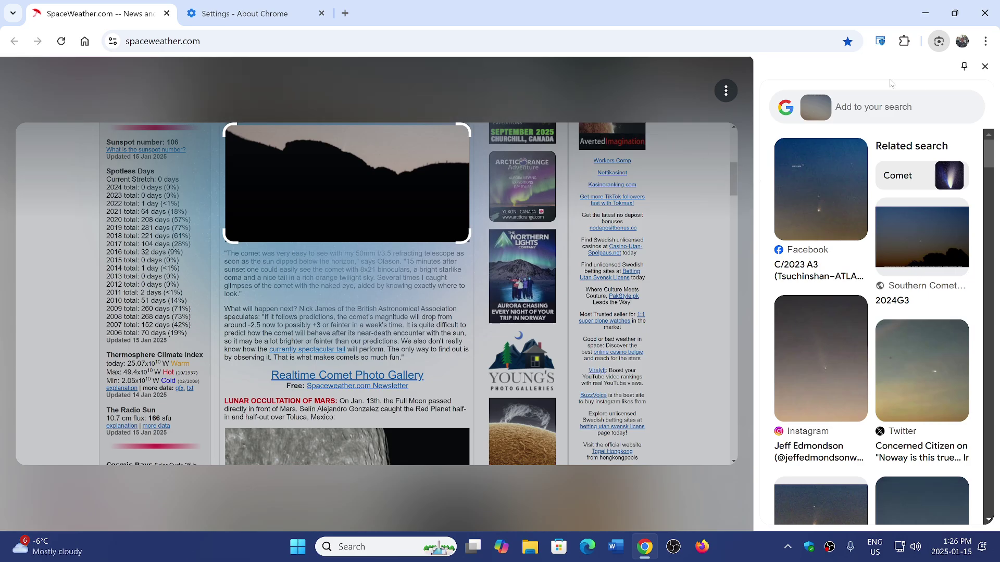
pyautogui.click(985, 67)
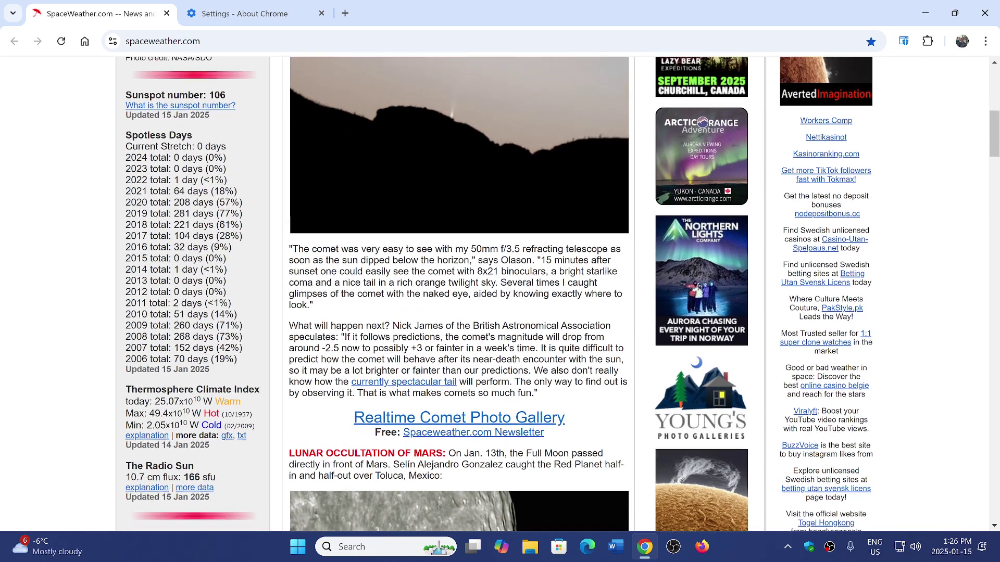
# - Return to the top of spaceweather.com and minimise Chrome to show the desktop
pyautogui.press('Home')
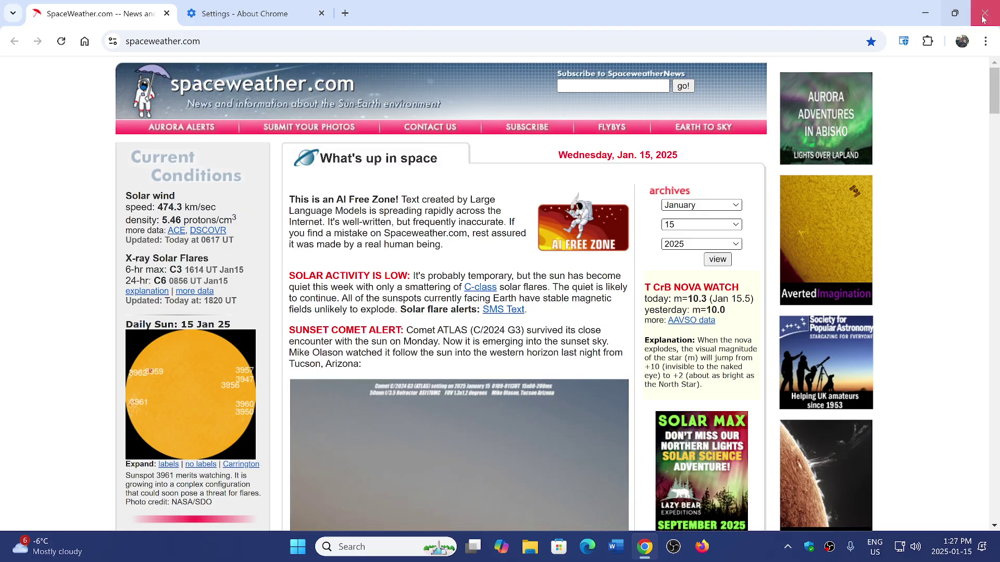
pyautogui.click(924, 7)
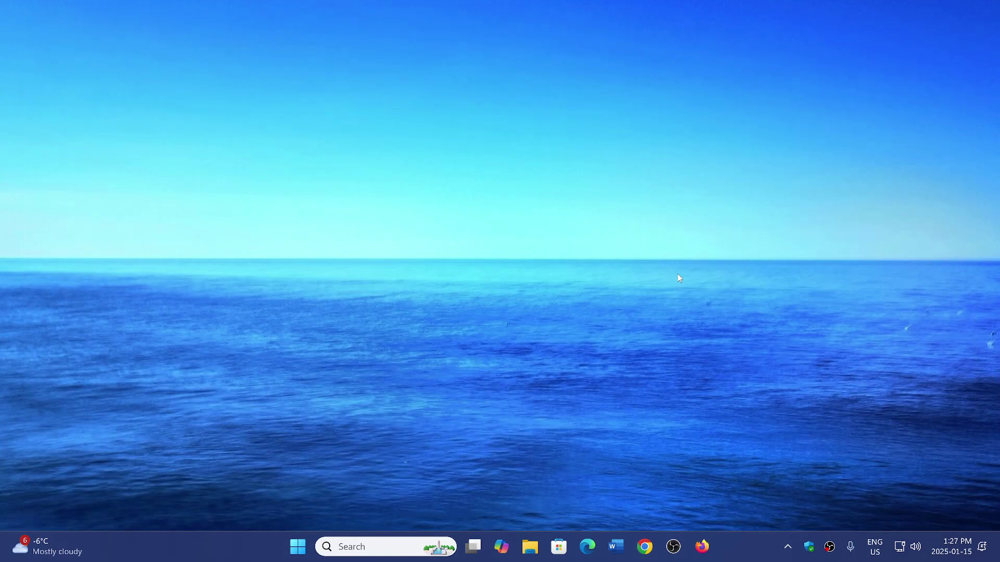